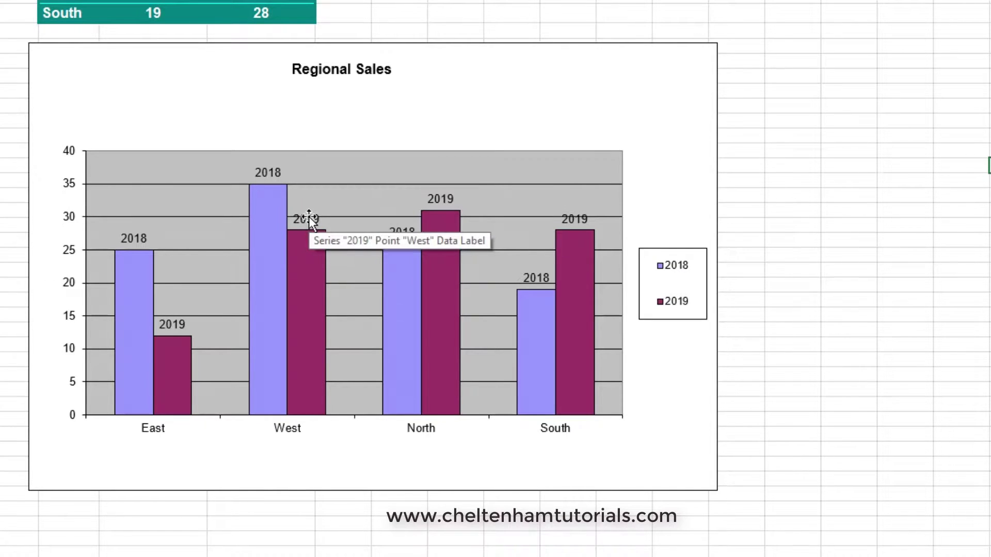
# - Select the 2019 data labels on the Regional Sales chart, moving past the 2018 labels first
pyautogui.click(266, 171)
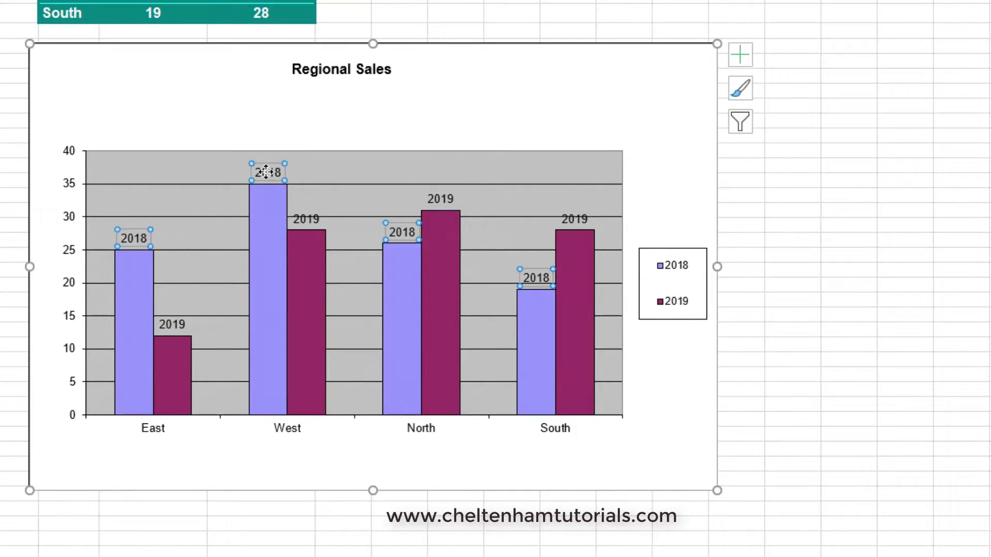
pyautogui.click(314, 221)
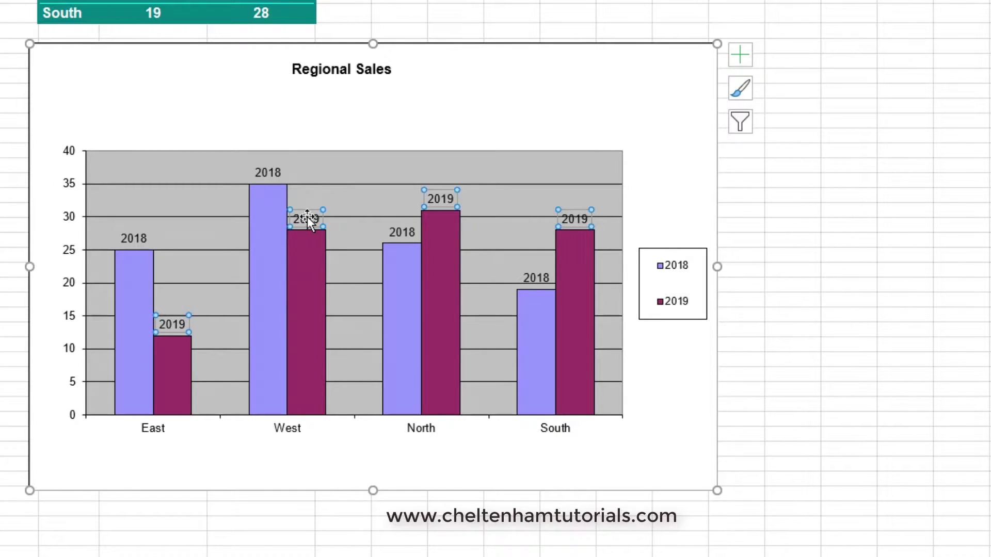
# - Open Format Data Labels for the 2019 labels and turn off Series Name
pyautogui.rightClick(308, 217)
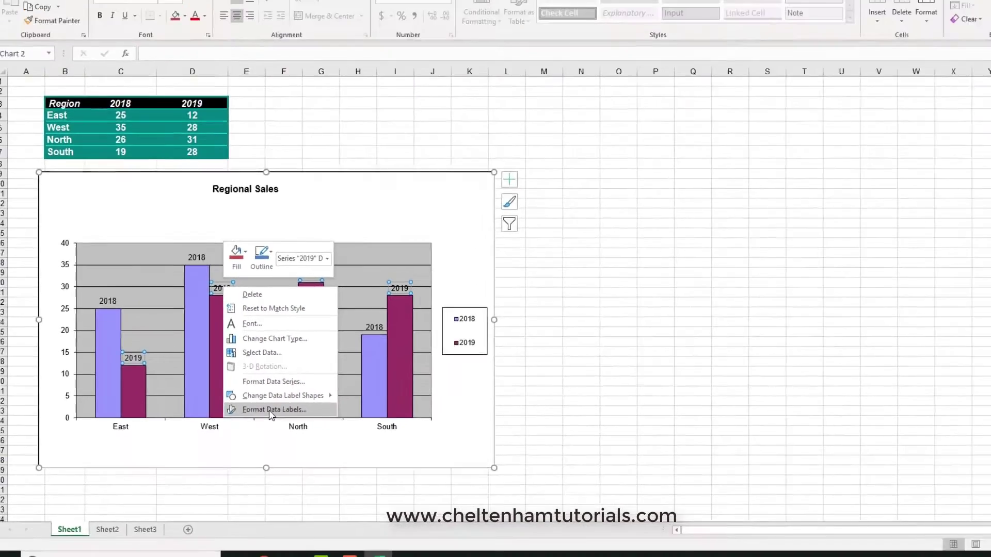
pyautogui.click(382, 403)
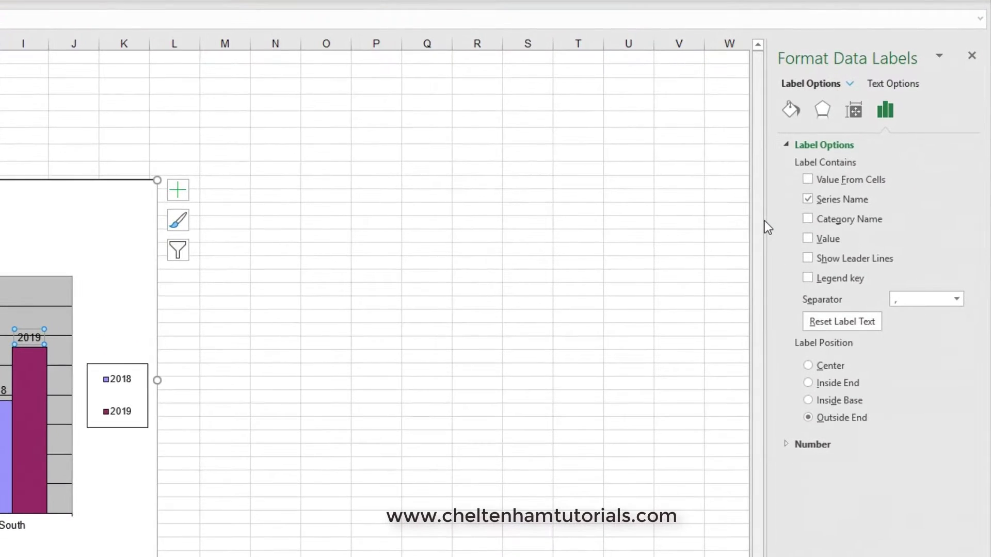
pyautogui.click(807, 199)
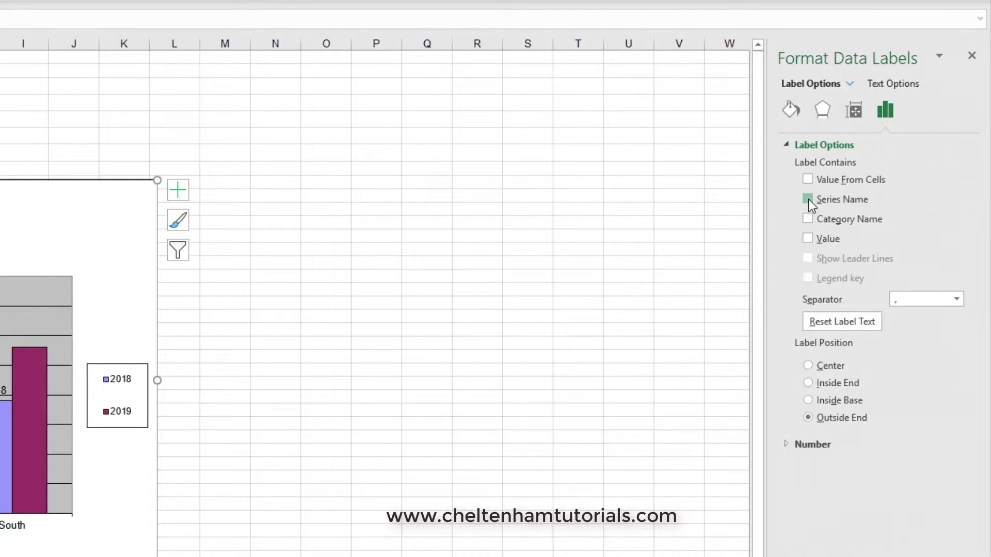
pyautogui.click(808, 199)
pyautogui.click(807, 200)
pyautogui.click(808, 218)
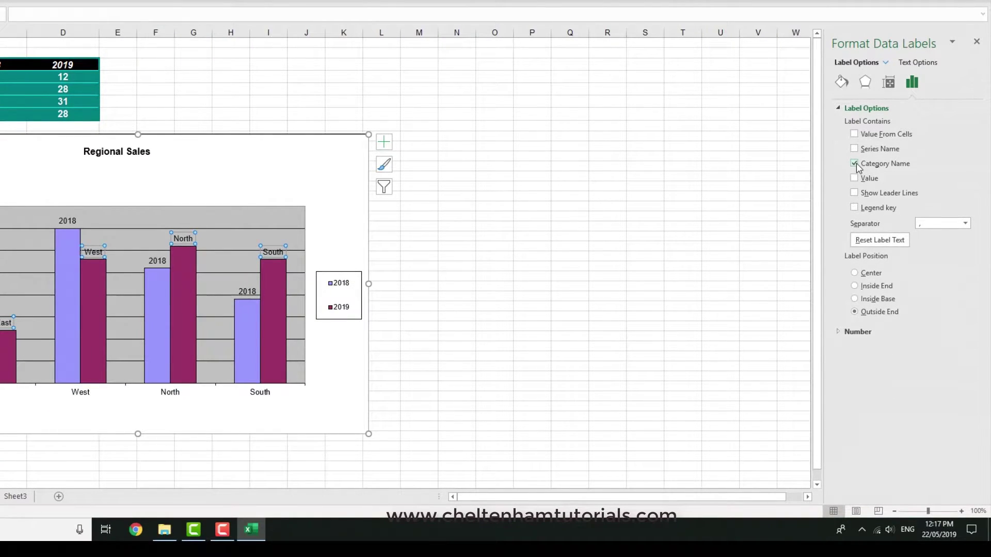
pyautogui.click(856, 163)
pyautogui.click(854, 179)
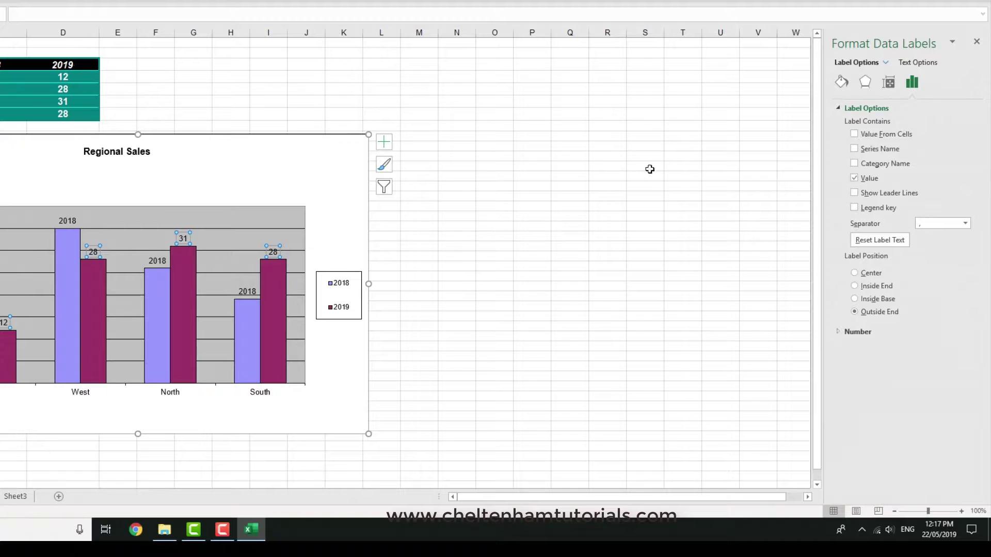
pyautogui.click(854, 178)
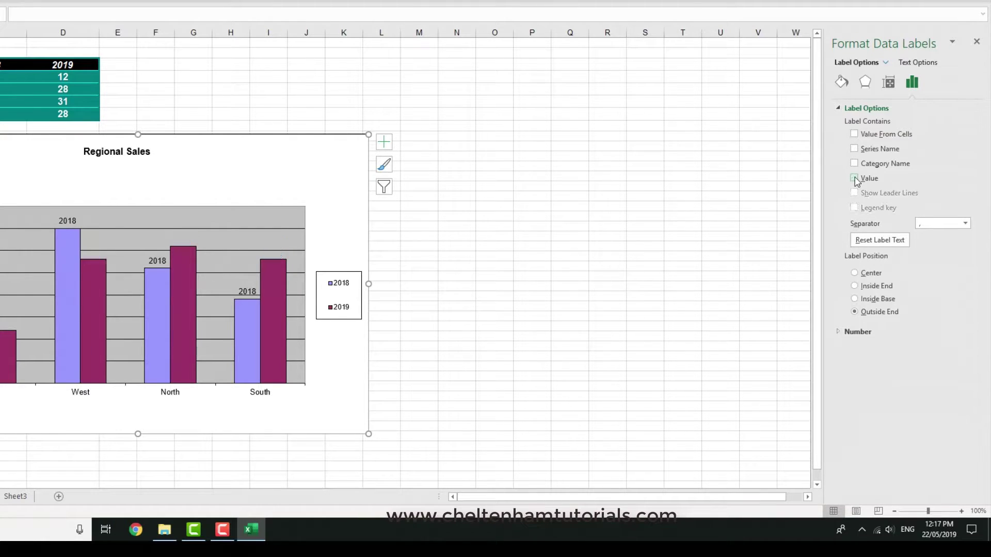
pyautogui.click(854, 149)
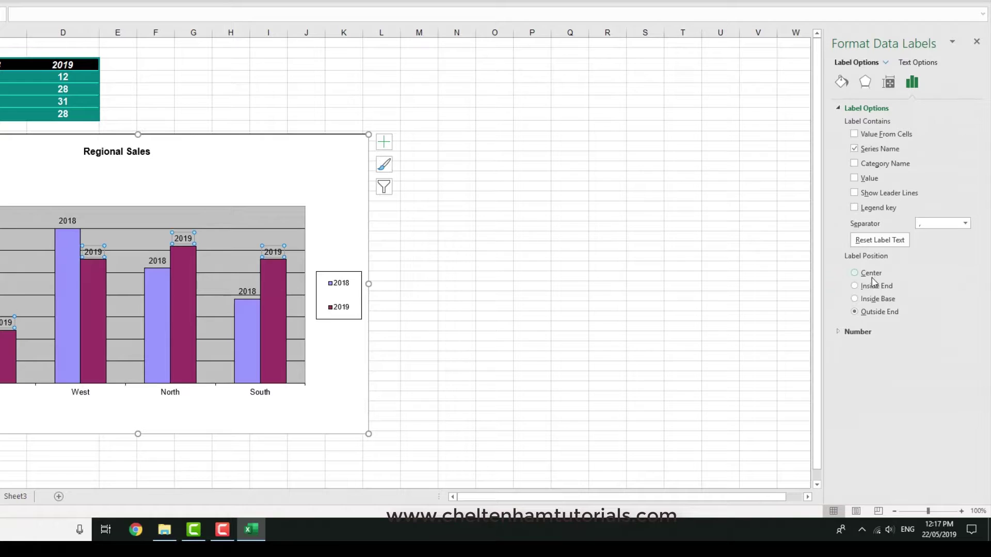
pyautogui.click(839, 332)
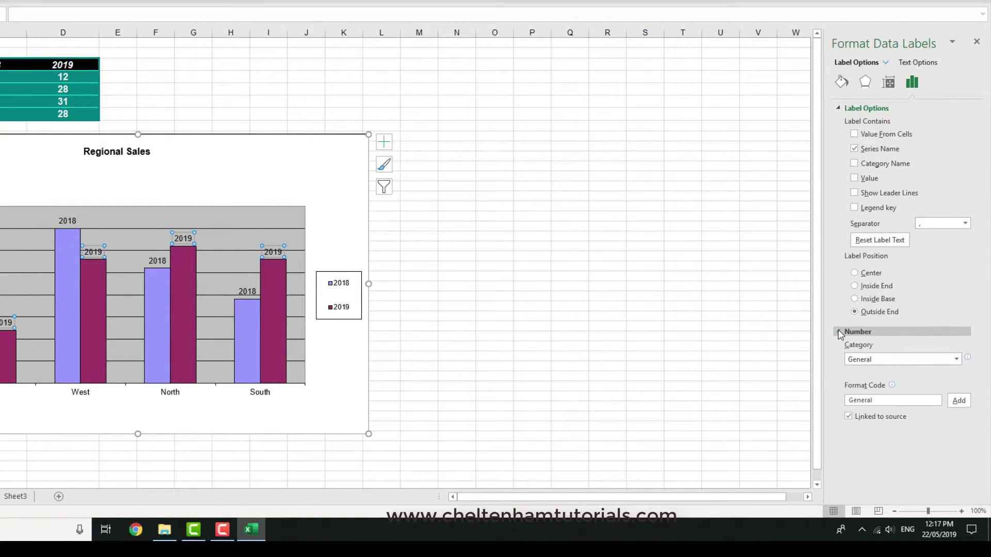
# - Collapse Number and browse the label pages, ending on Size & Properties alignment settings
pyautogui.click(839, 332)
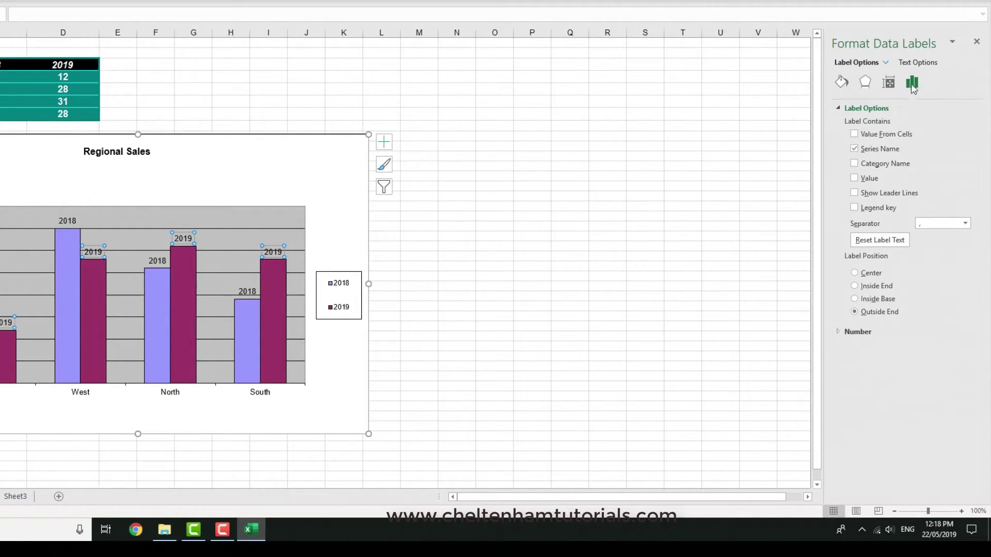
pyautogui.click(841, 82)
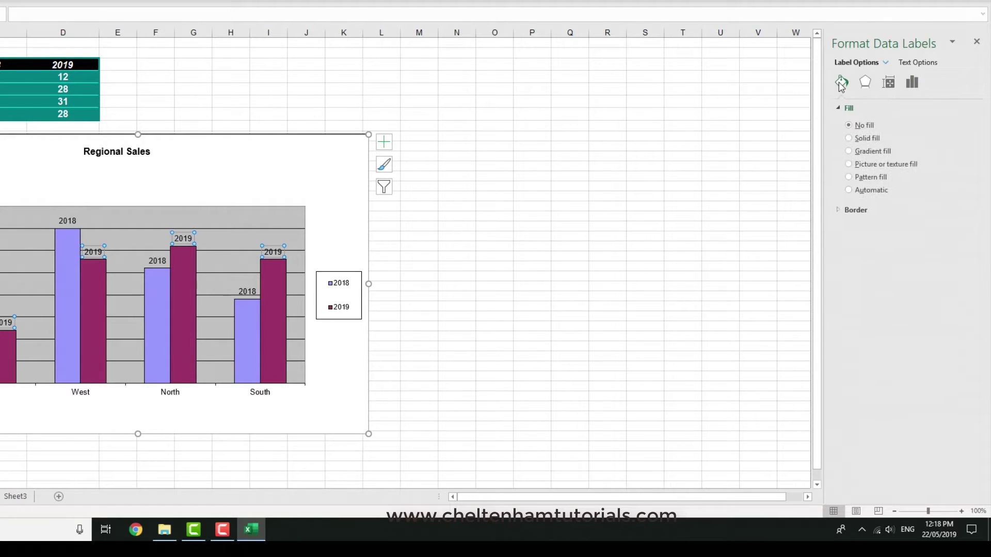
pyautogui.click(865, 82)
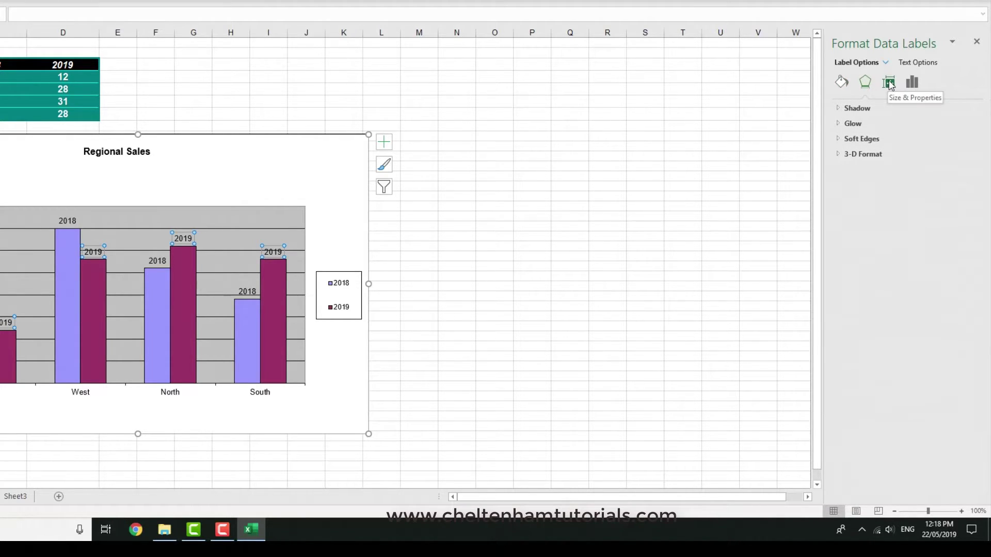
pyautogui.click(888, 84)
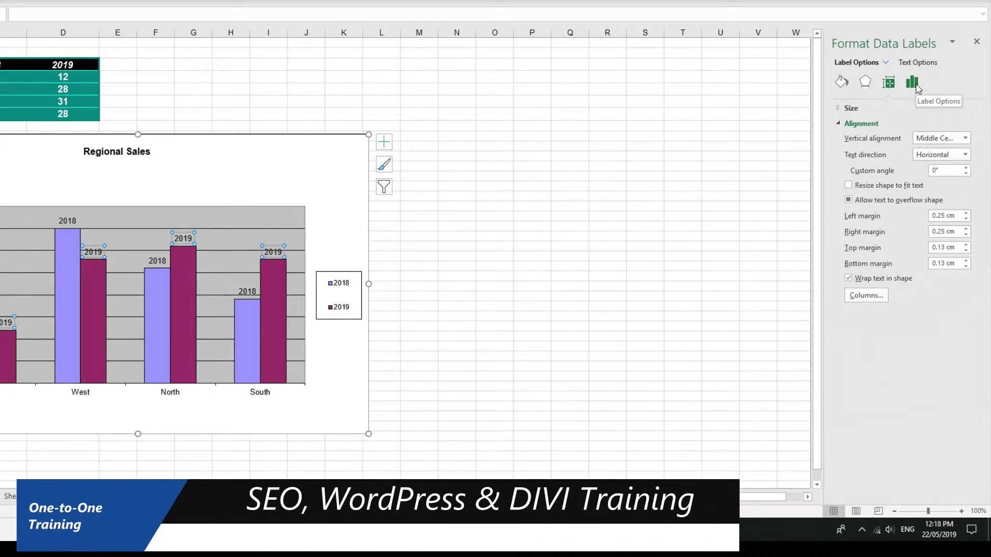
pyautogui.click(913, 84)
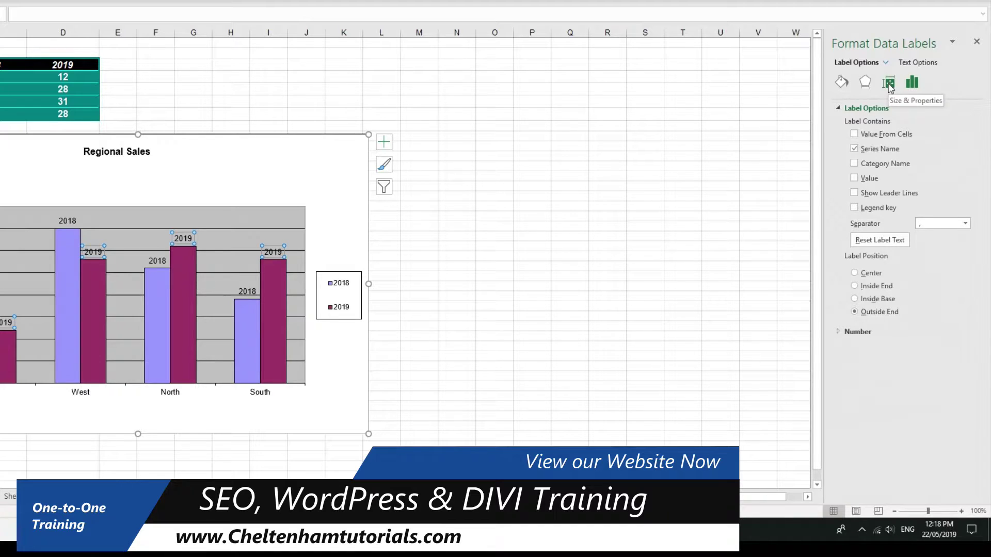
pyautogui.click(888, 84)
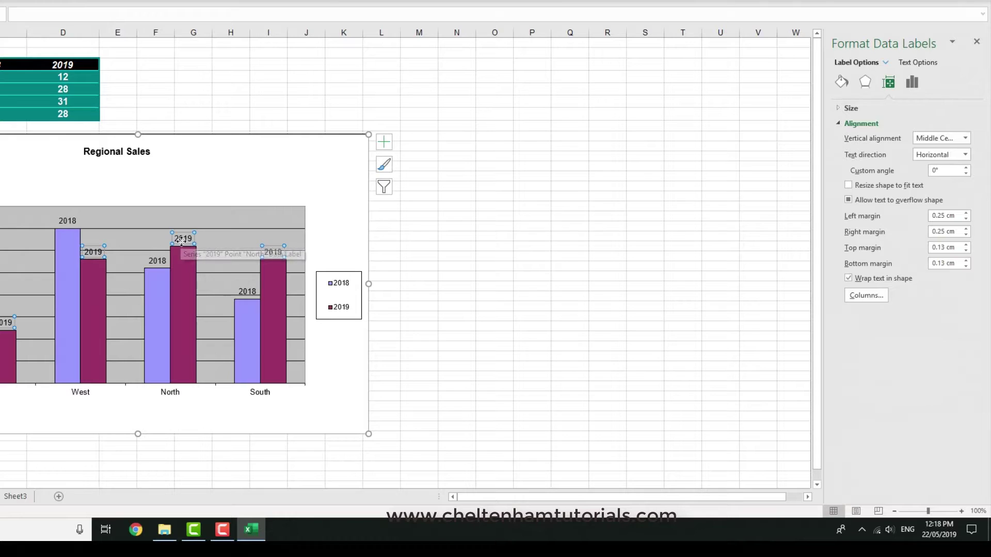
# - Try Rotate all text 270° on the 2019 labels, then settle on Rotate all text 90°
pyautogui.click(965, 155)
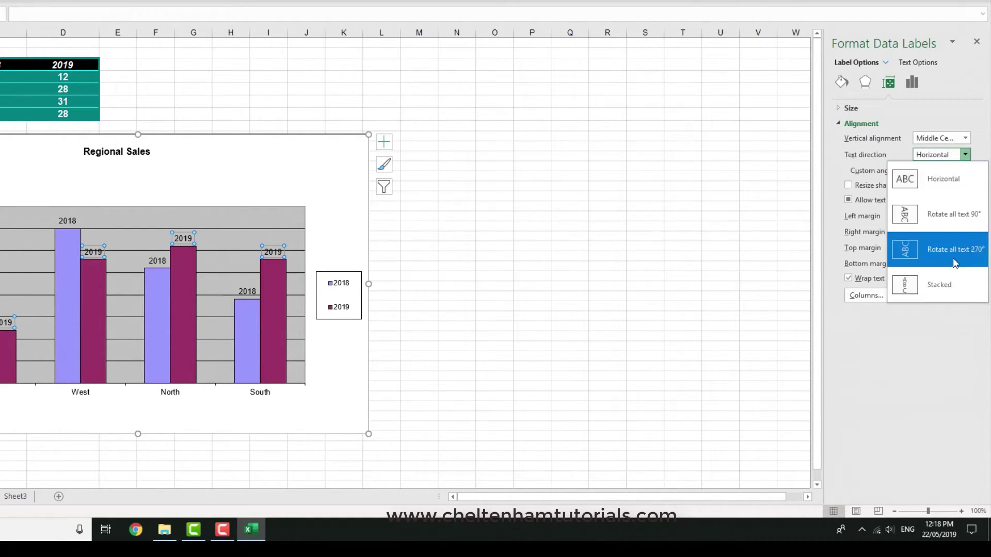
pyautogui.click(944, 217)
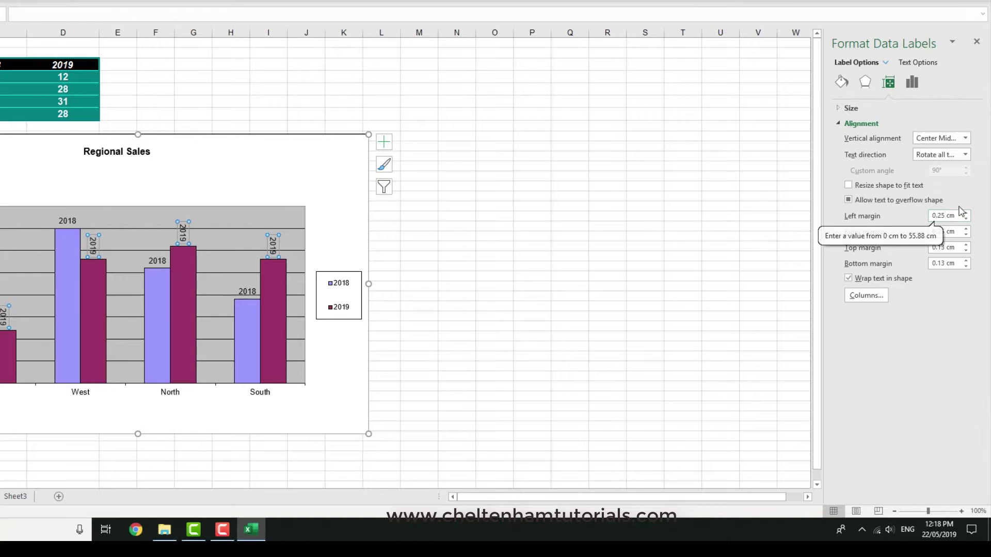
pyautogui.click(965, 156)
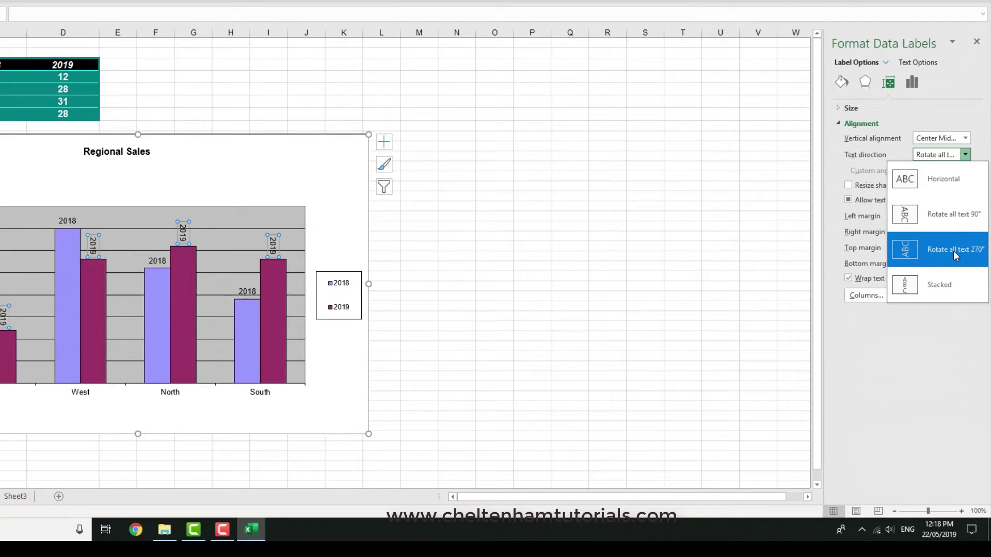
pyautogui.click(938, 255)
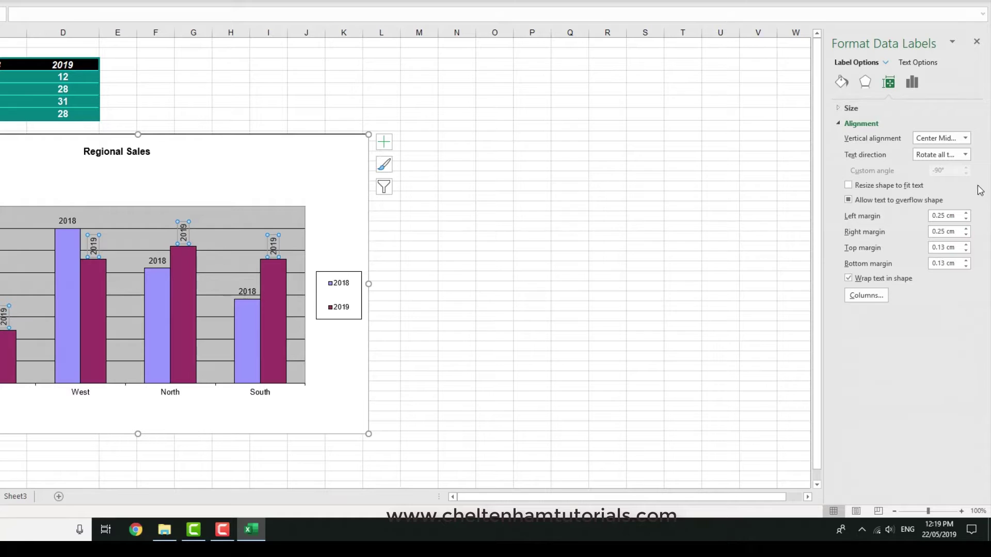
pyautogui.click(964, 155)
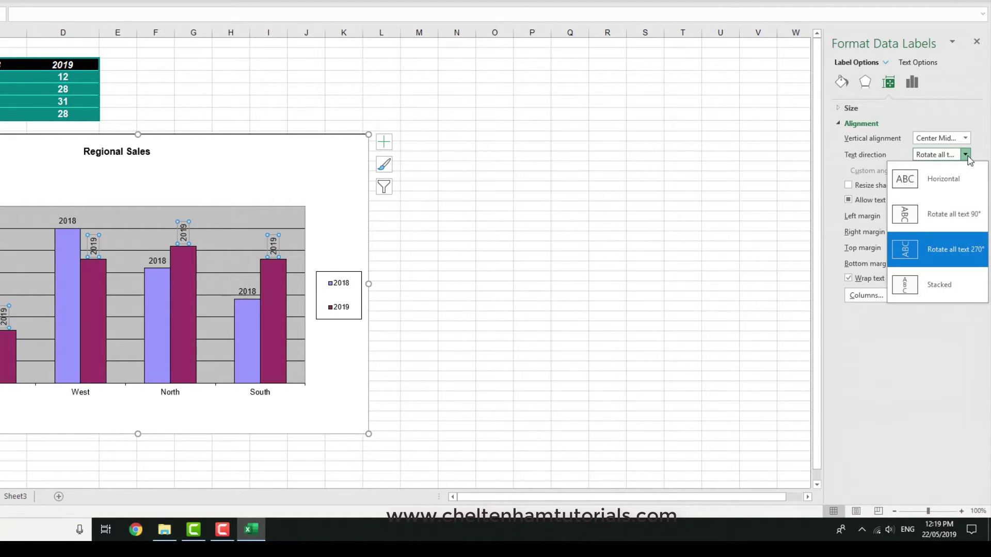
pyautogui.click(962, 219)
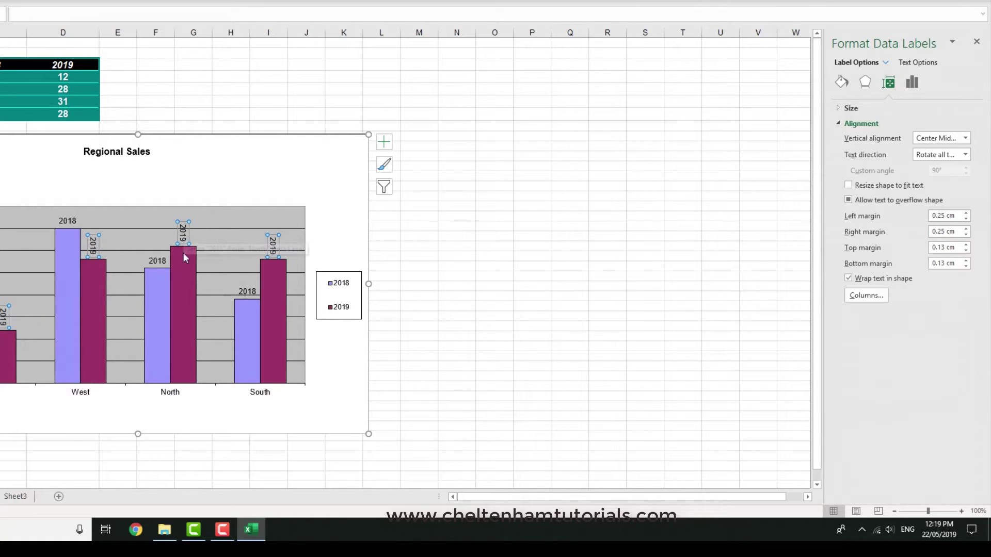
# - Select the 2018 data labels and set their text direction to Rotate all text 90°
pyautogui.click(156, 263)
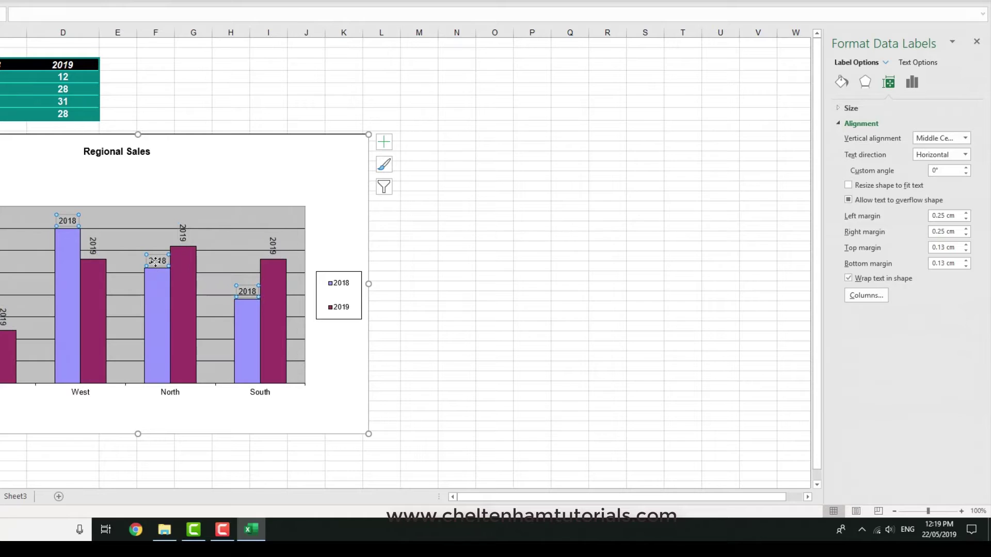
pyautogui.click(964, 156)
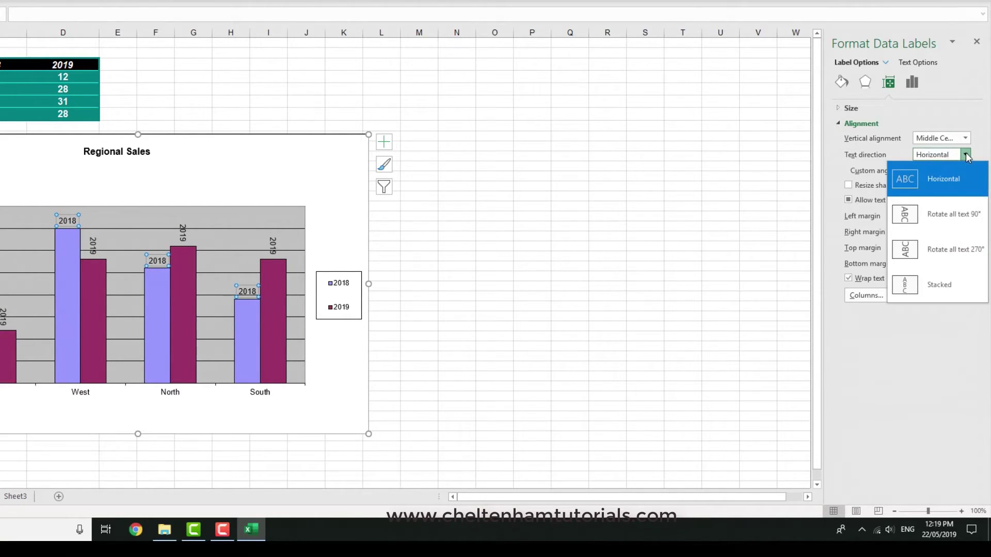
pyautogui.click(952, 217)
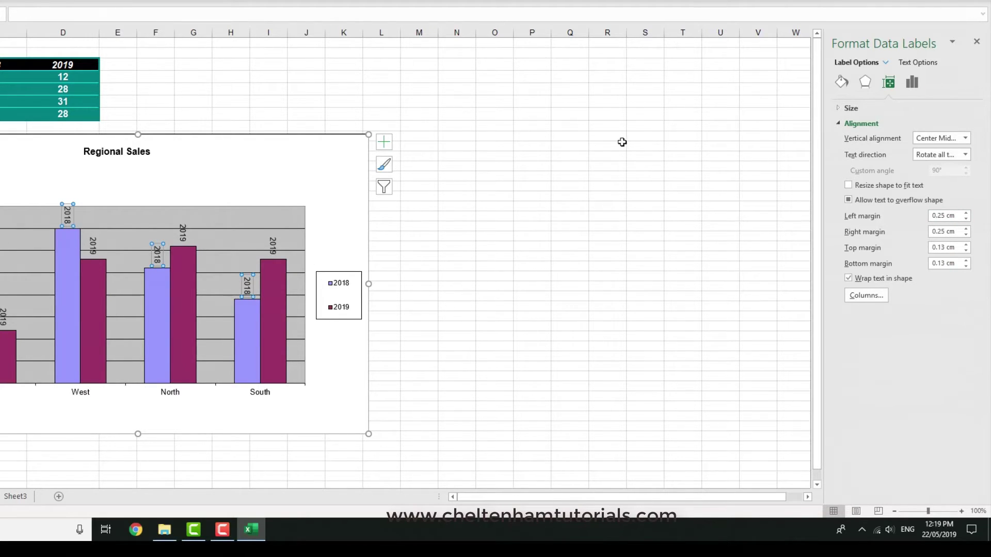
pyautogui.click(843, 84)
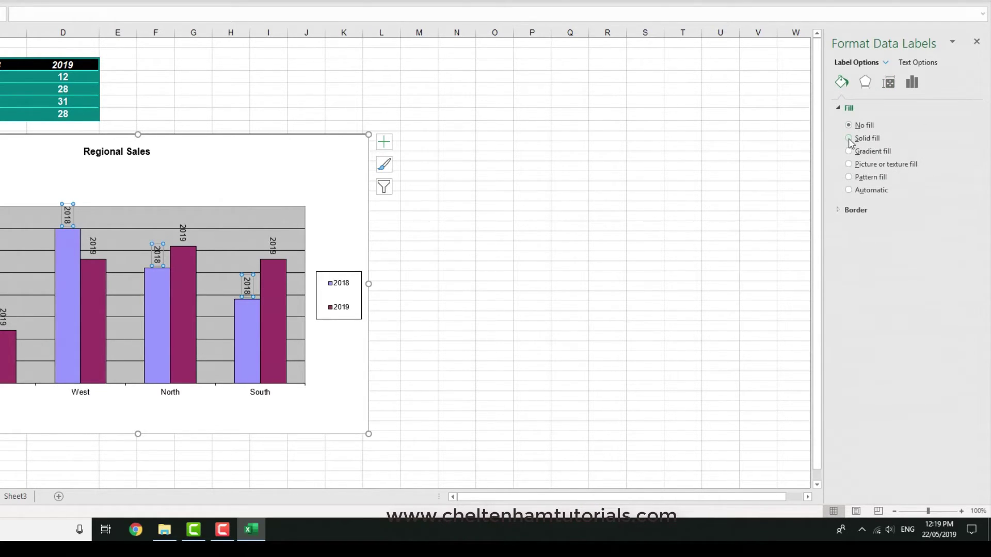
# - Give the 2018 data labels a solid orange fill
pyautogui.click(849, 139)
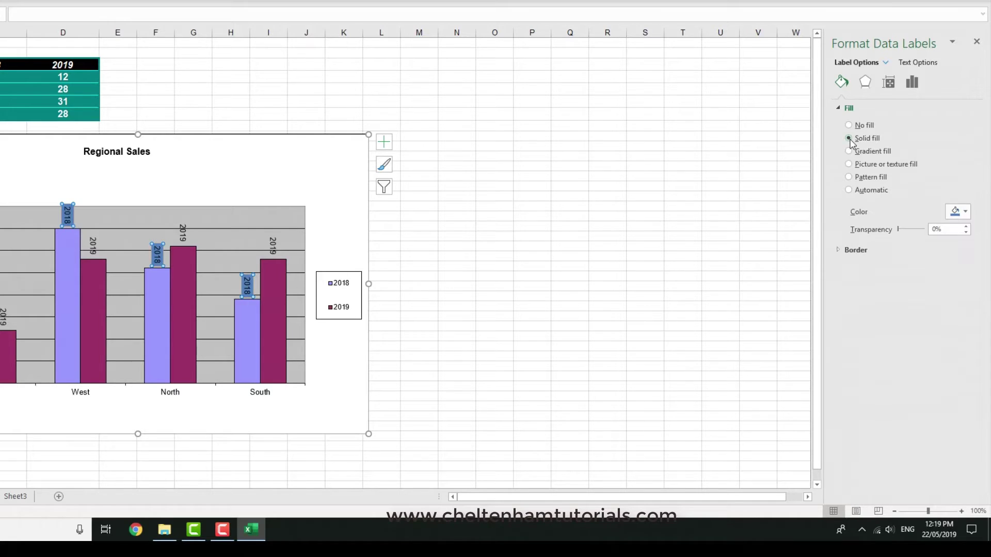
pyautogui.click(966, 213)
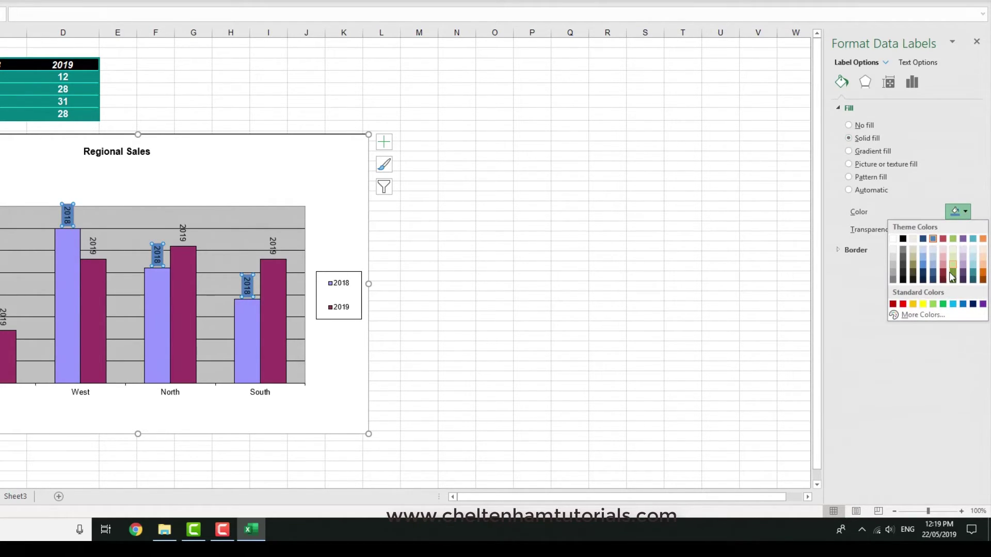
pyautogui.click(984, 273)
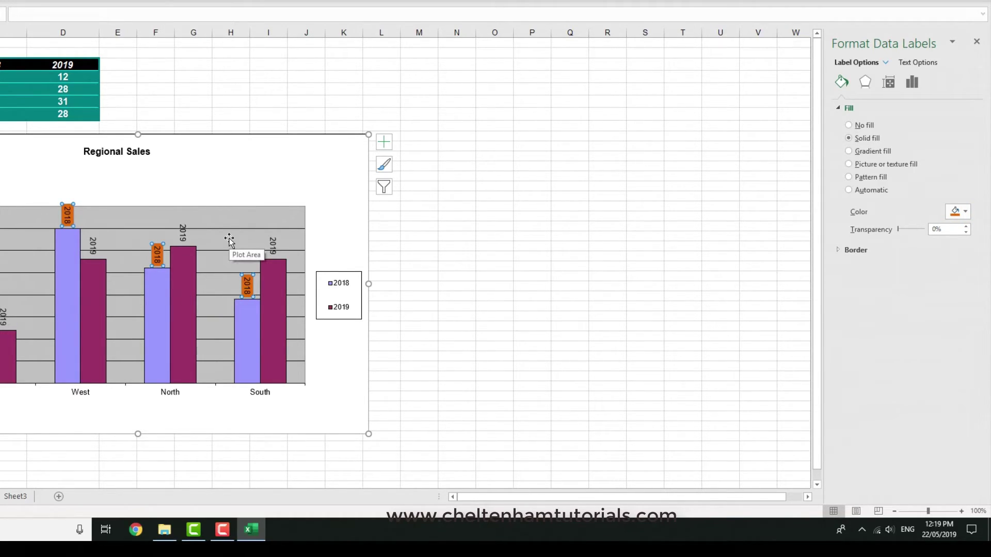
pyautogui.click(912, 82)
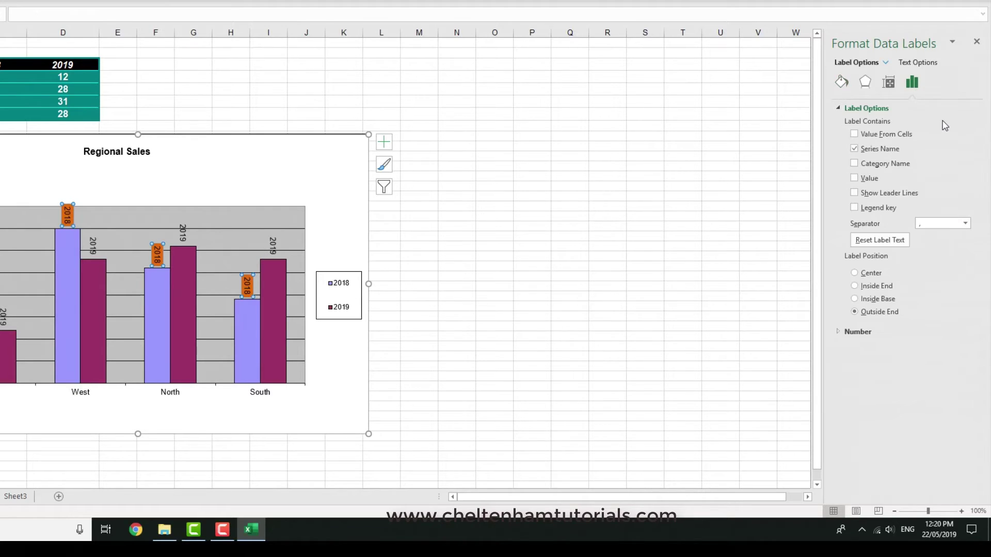
# - Set Label Position to Center for the 2018 and 2019 labels, then deselect the chart
pyautogui.click(854, 274)
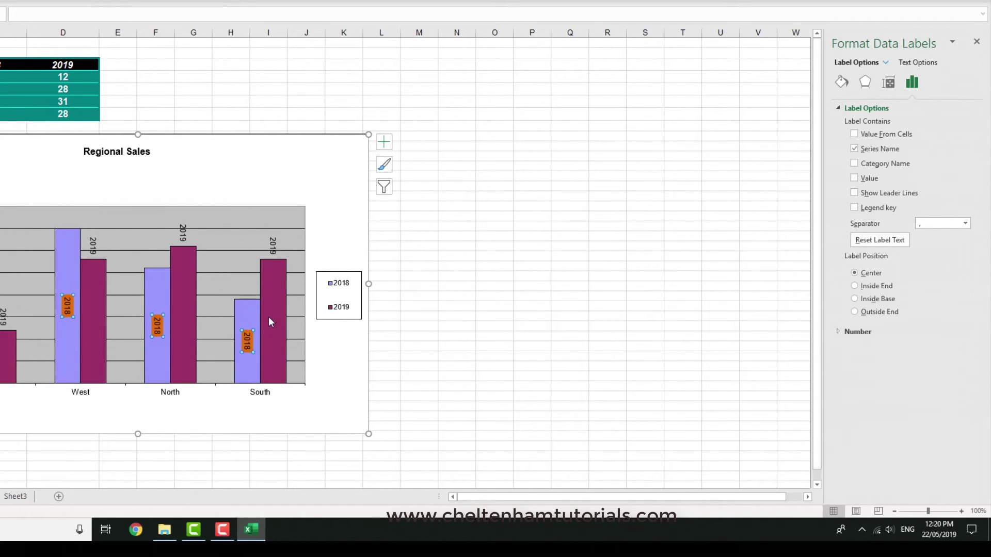
pyautogui.click(272, 246)
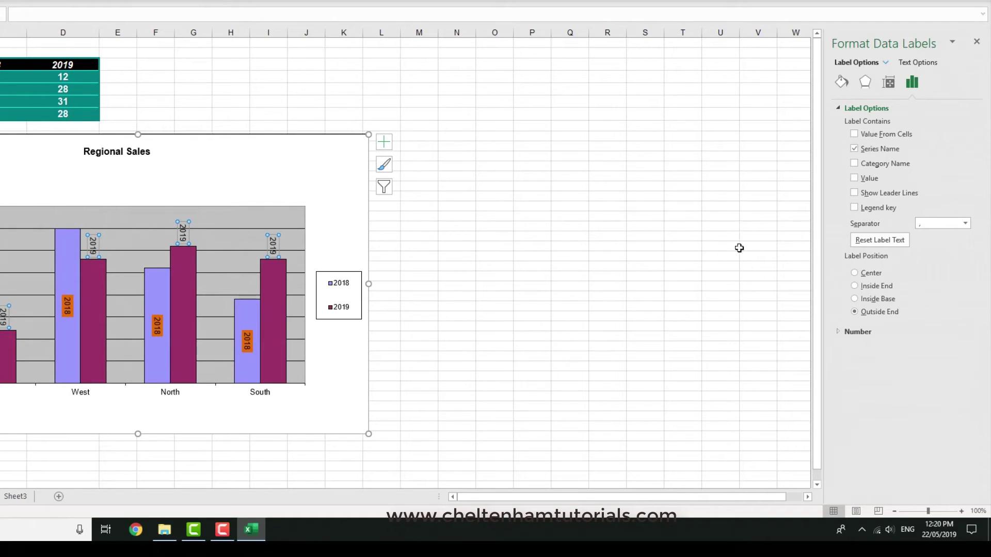
pyautogui.click(871, 277)
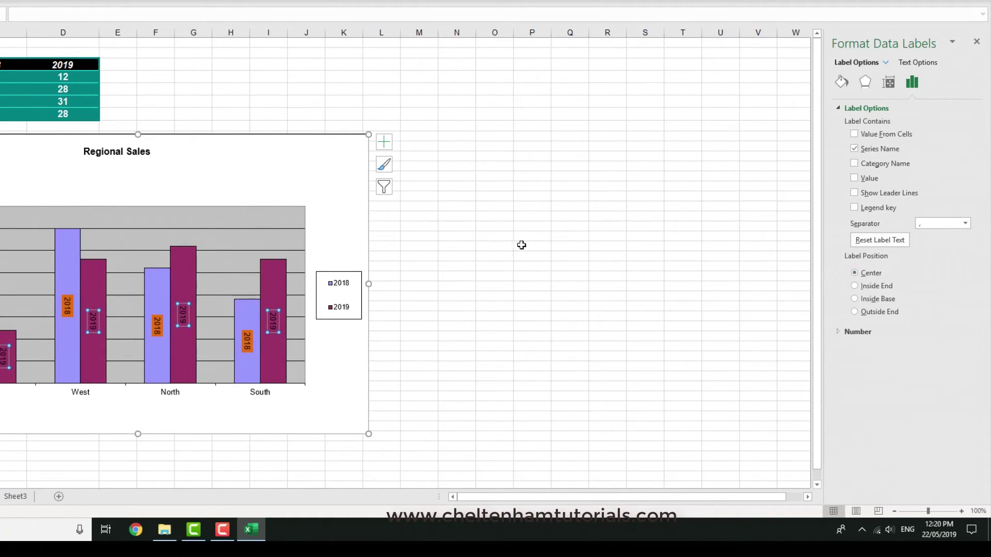
pyautogui.click(528, 245)
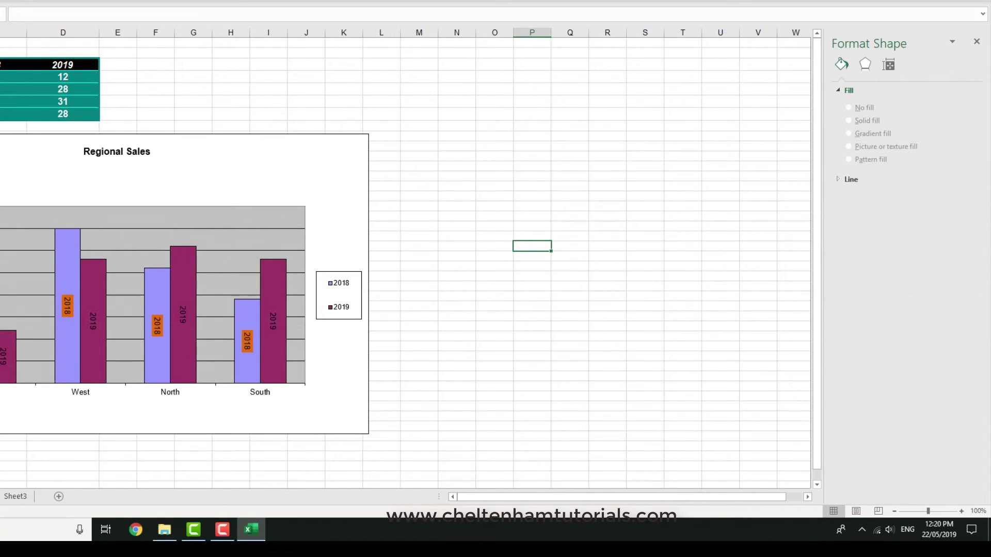